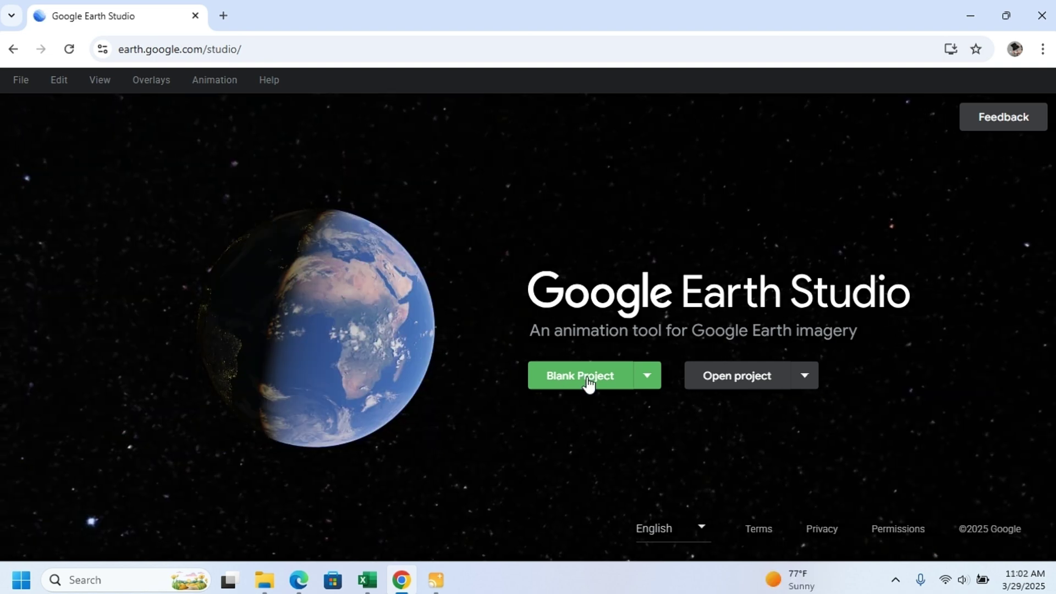
Step: Create a blank Earth project named "Name" at 1920 × 1080, 450 frames and 30 FPS
click(591, 379)
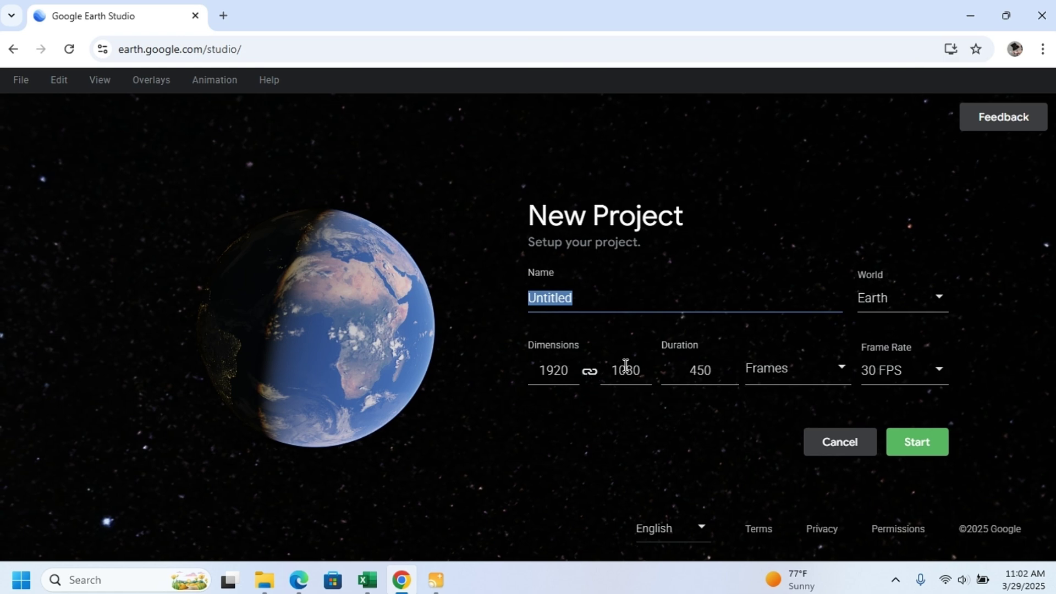
text(Name)
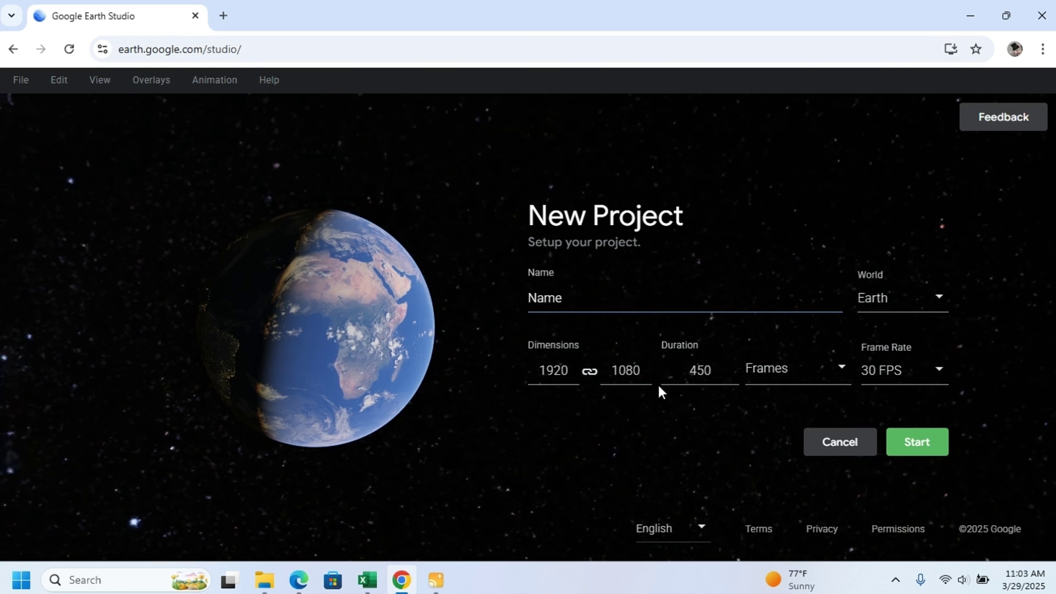
double_click(617, 371)
double_click(571, 370)
double_click(637, 378)
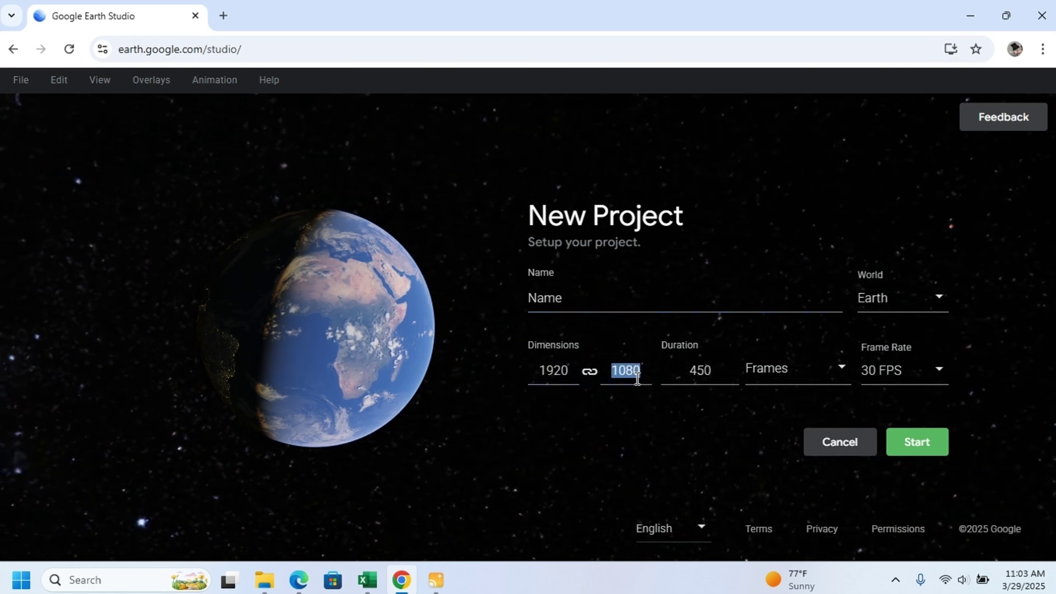
key(shift+Tab)
key(Tab)
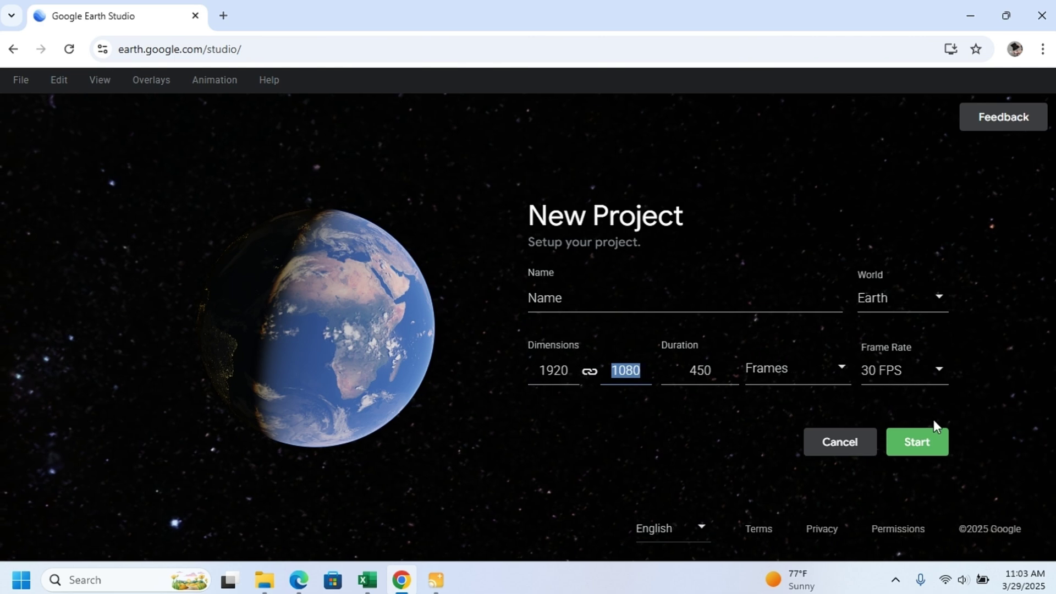
click(913, 446)
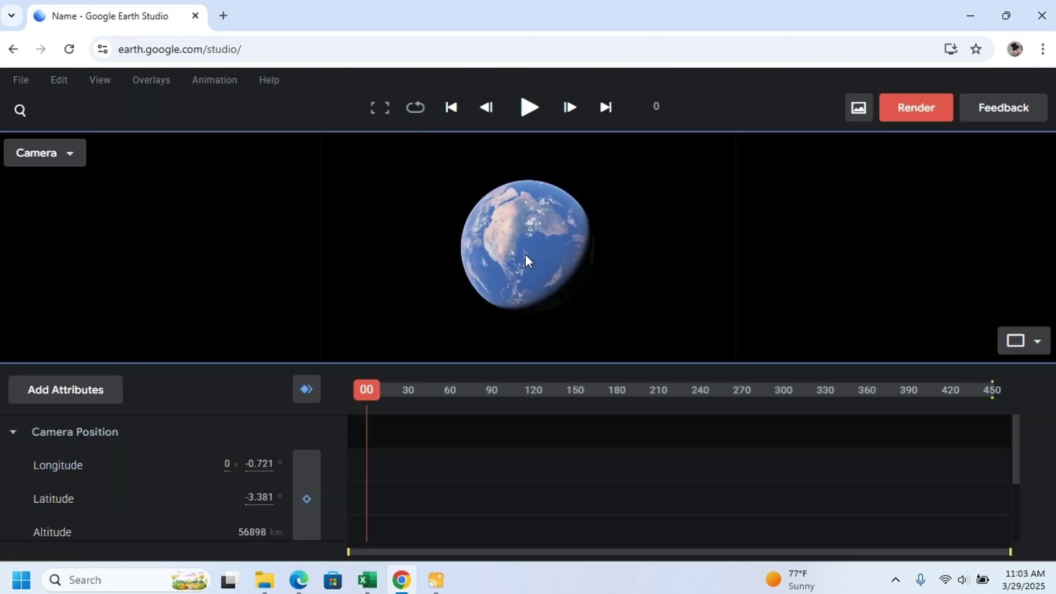
Step: Examine the globe in the camera view by zooming in and out and rotating it around Africa
scroll(517, 241, up, 5)
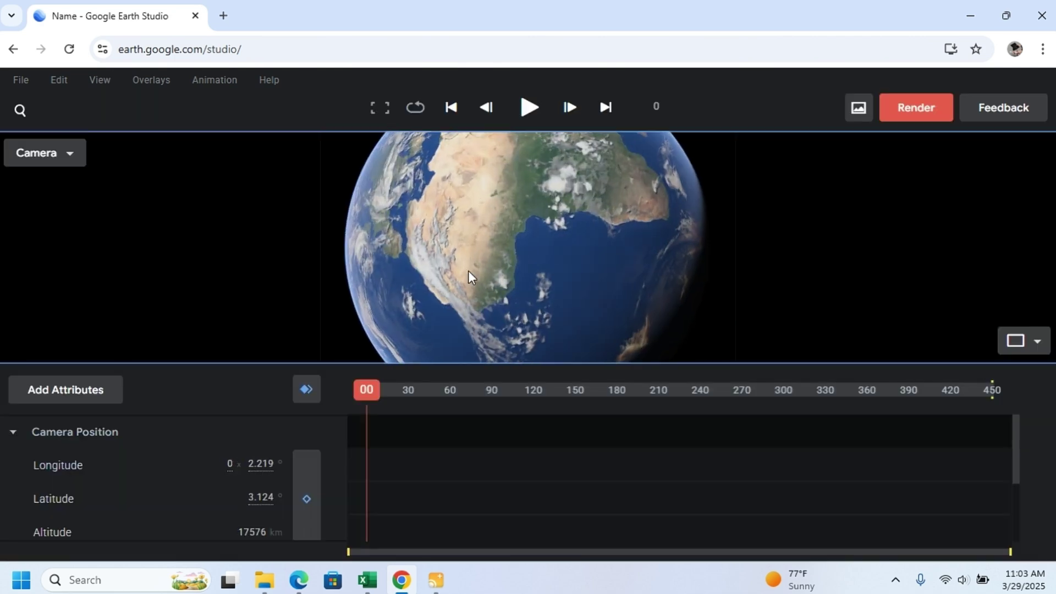
scroll(550, 287, up, 2)
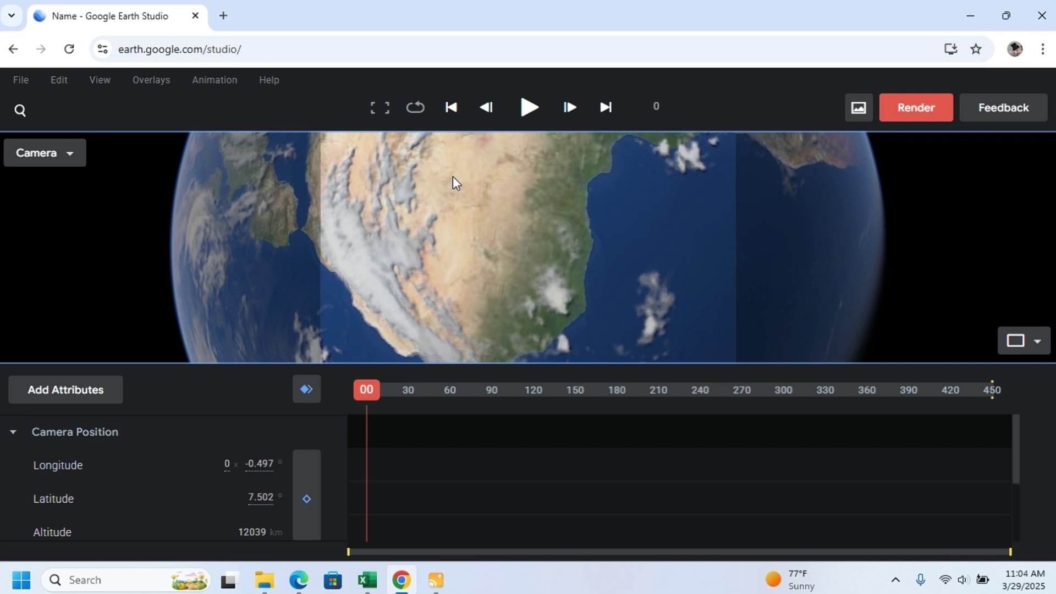
scroll(453, 177, up, 2)
scroll(492, 243, down, 7)
mouse_move(545, 270)
mouse_down()
mouse_move(555, 275)
mouse_move(527, 260)
mouse_up()
scroll(527, 261, up, 2)
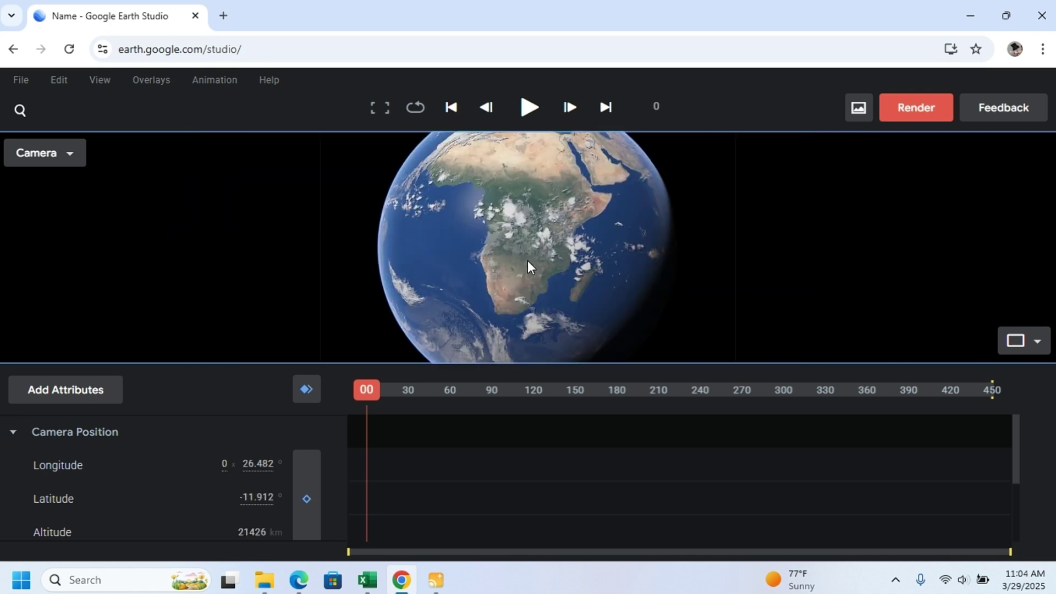
scroll(527, 260, up, 2)
scroll(527, 256, down, 3)
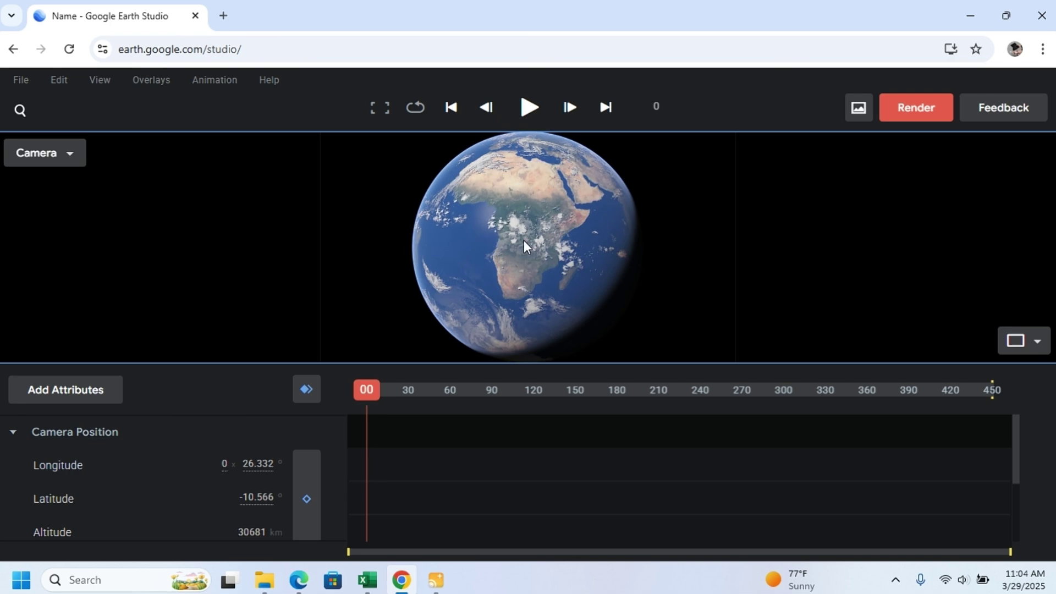
scroll(528, 256, down, 2)
scroll(528, 256, up, 1)
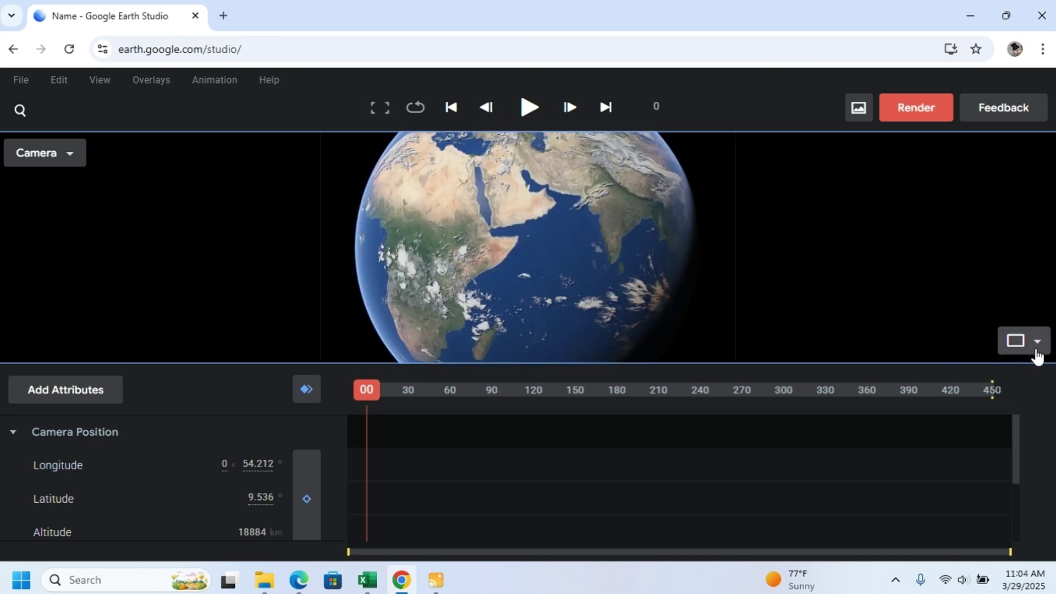
Step: Switch to the two-view layout and reposition the camera over southern Africa using the top-view map and the camera view
click(1028, 350)
click(1028, 410)
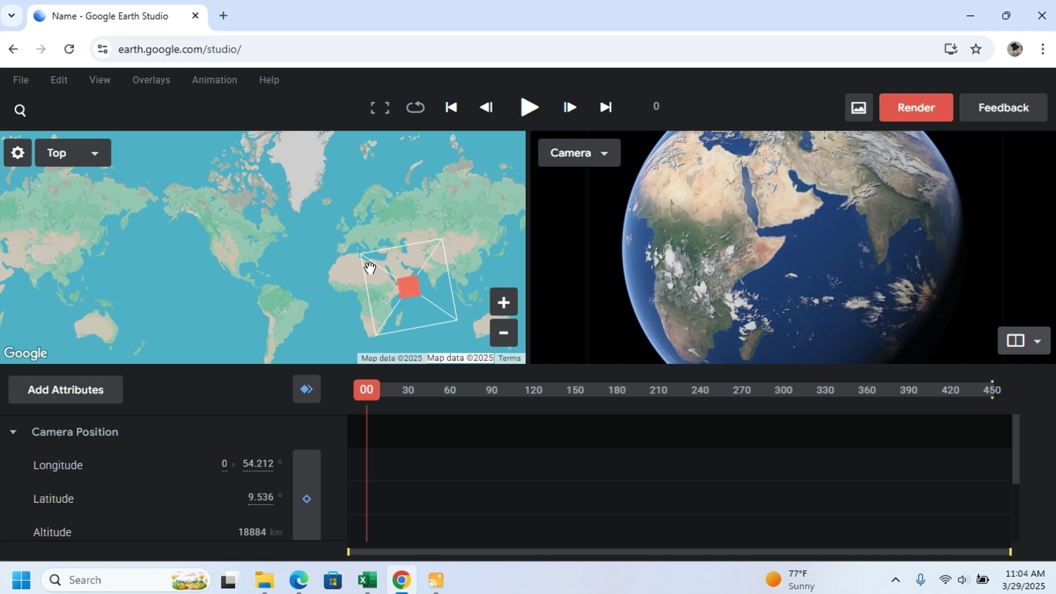
mouse_move(393, 283)
mouse_down()
mouse_move(394, 266)
mouse_move(372, 263)
mouse_move(374, 310)
mouse_up()
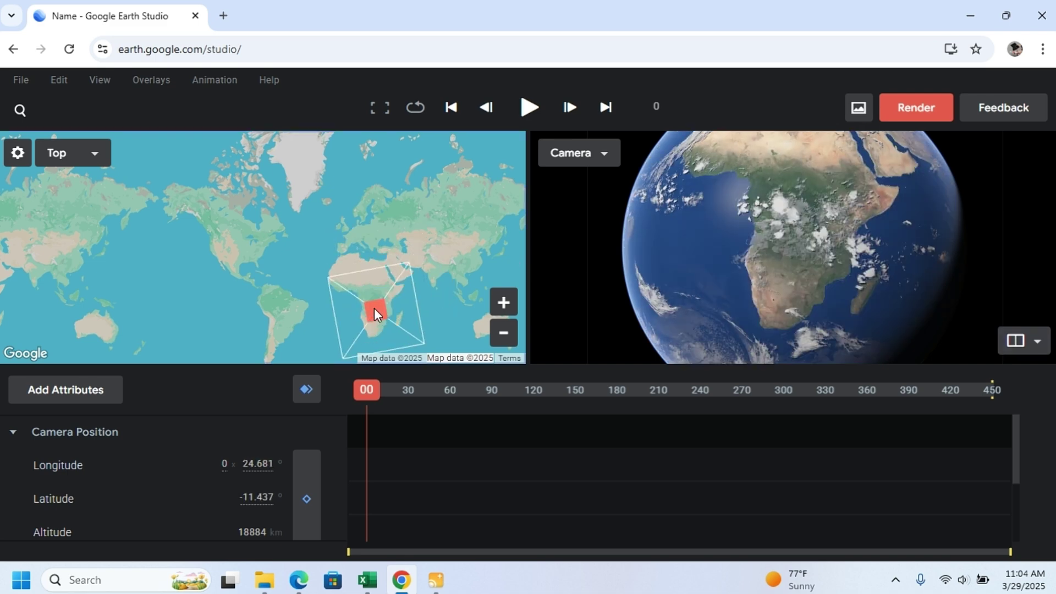
click(503, 302)
drag(476, 306, 306, 207)
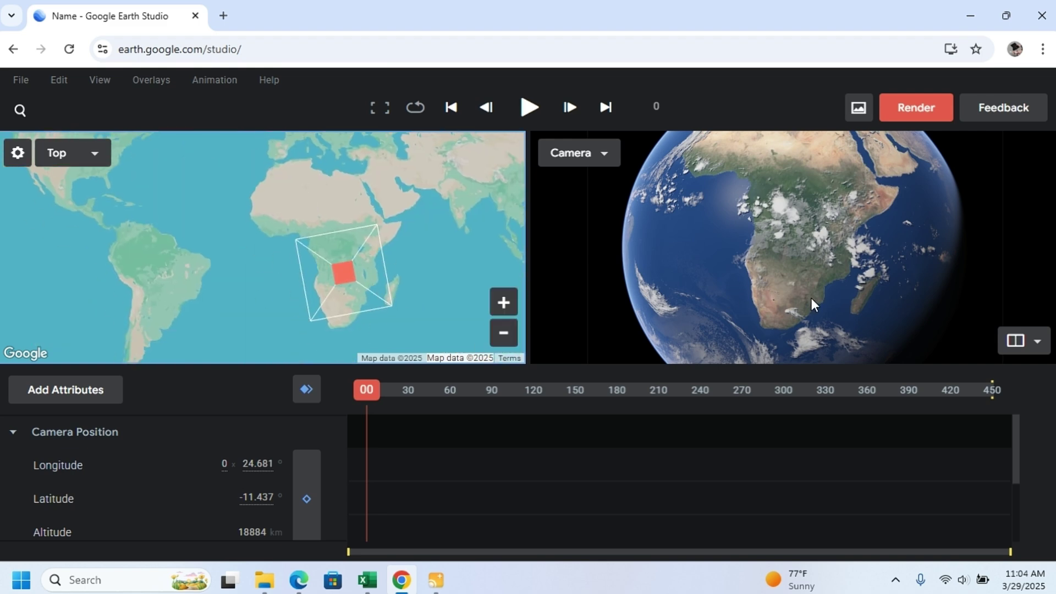
scroll(813, 298, up, 5)
scroll(785, 267, down, 2)
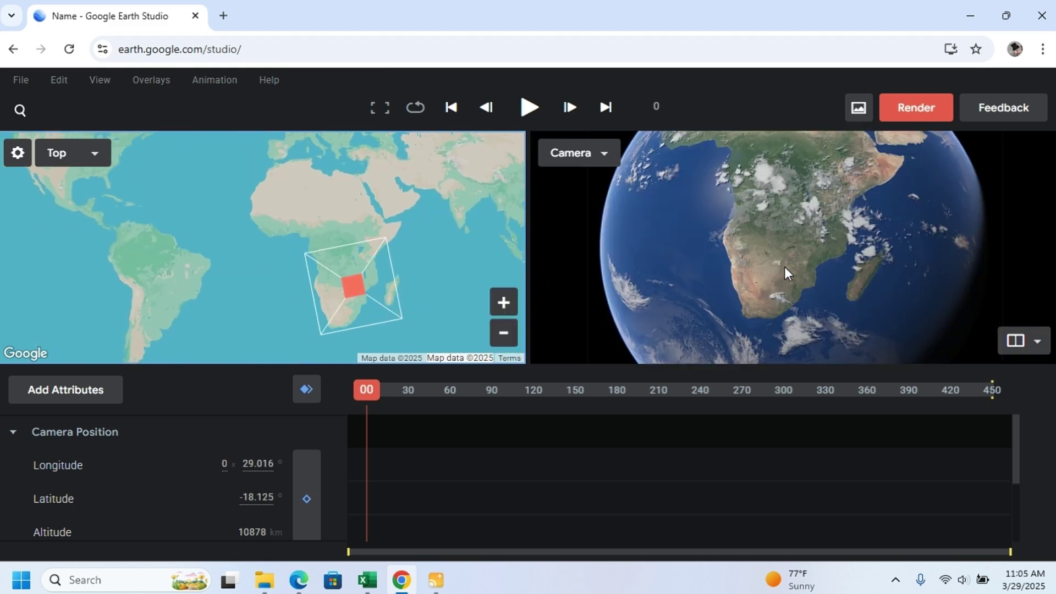
scroll(784, 266, down, 2)
scroll(775, 266, up, 3)
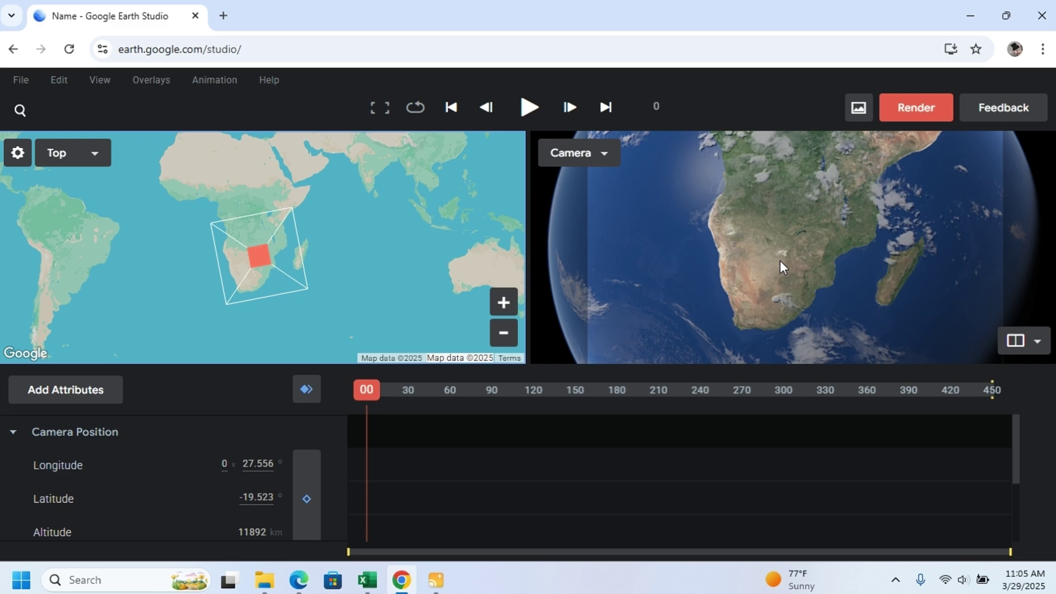
Step: Review the camera position and camera rotation attributes with their keyframe controls
scroll(429, 472, down, 2)
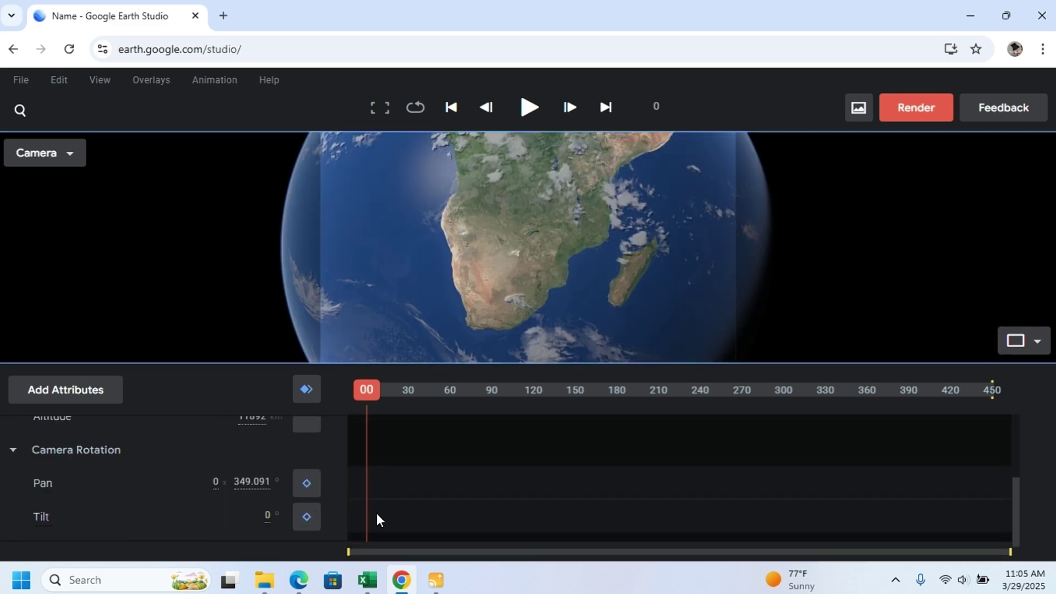
scroll(430, 491, up, 2)
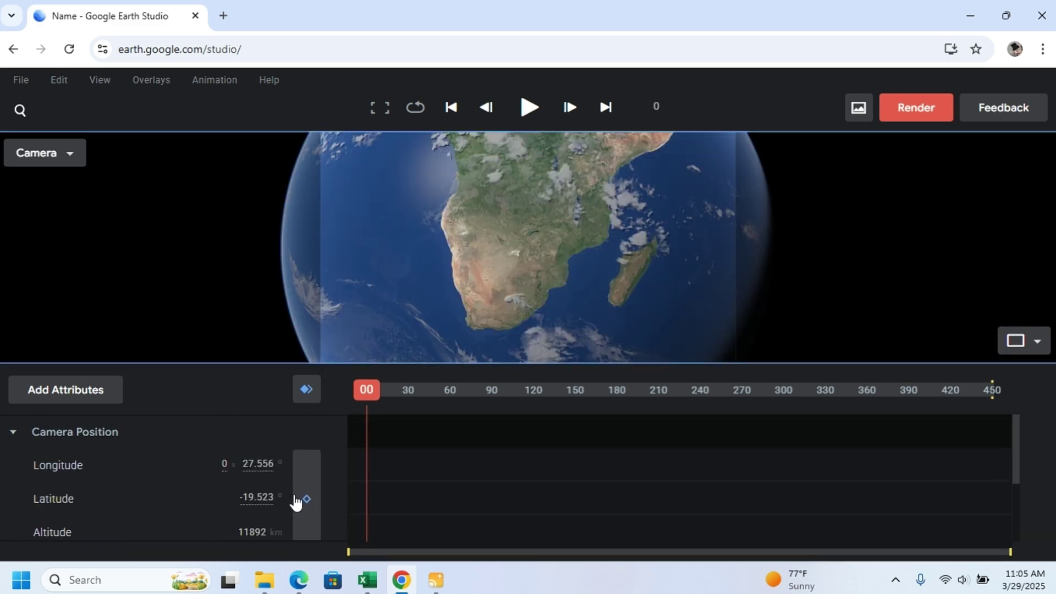
scroll(64, 462, down, 2)
scroll(63, 503, up, 2)
scroll(63, 506, down, 2)
scroll(52, 506, up, 2)
scroll(41, 538, down, 2)
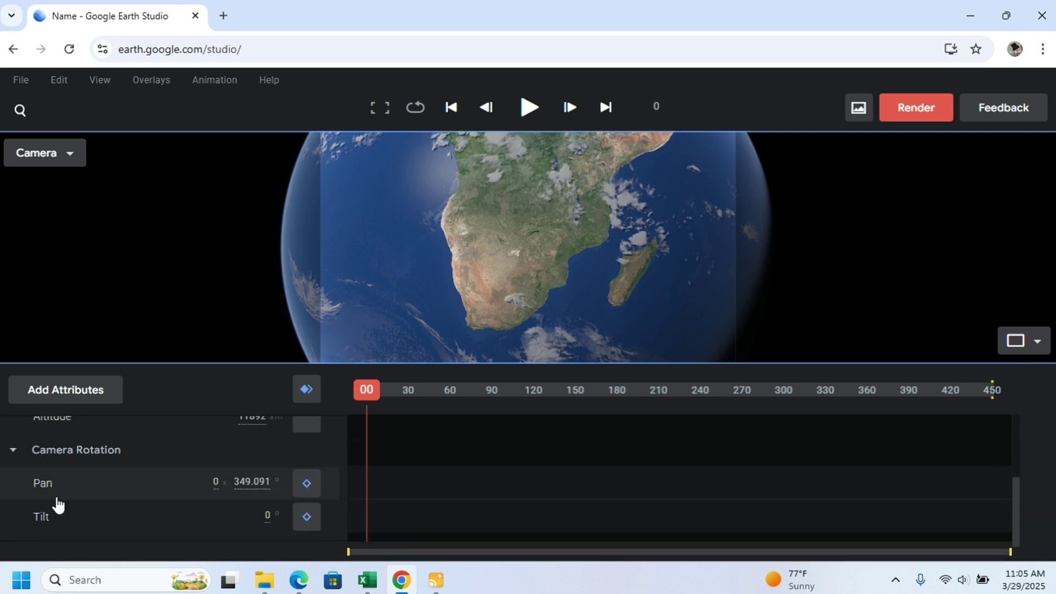
scroll(47, 442, up, 2)
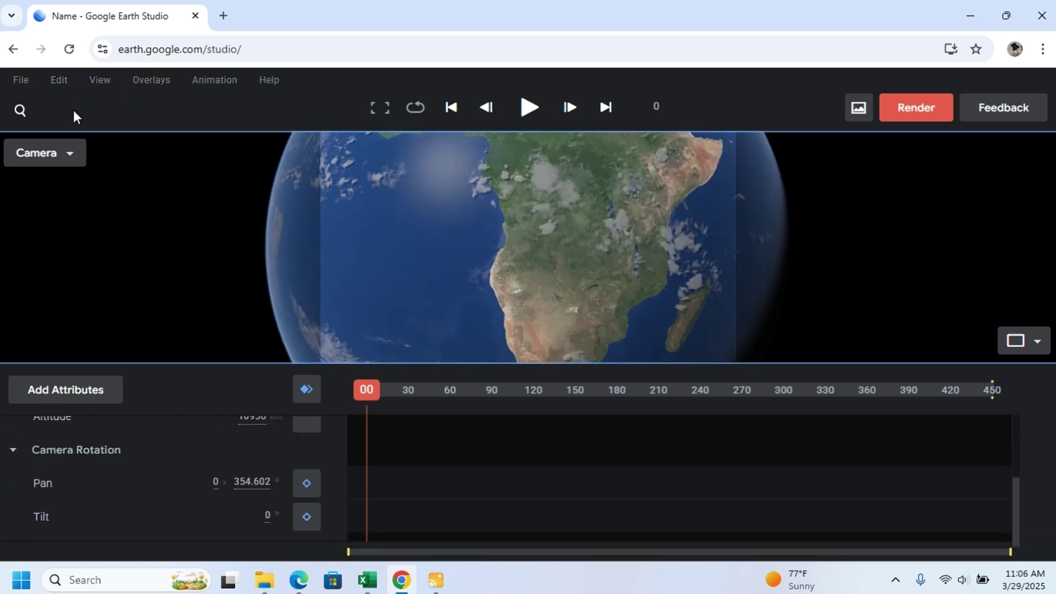
Step: Search for Lusaka and bring the camera down close above a main road in the city
click(20, 110)
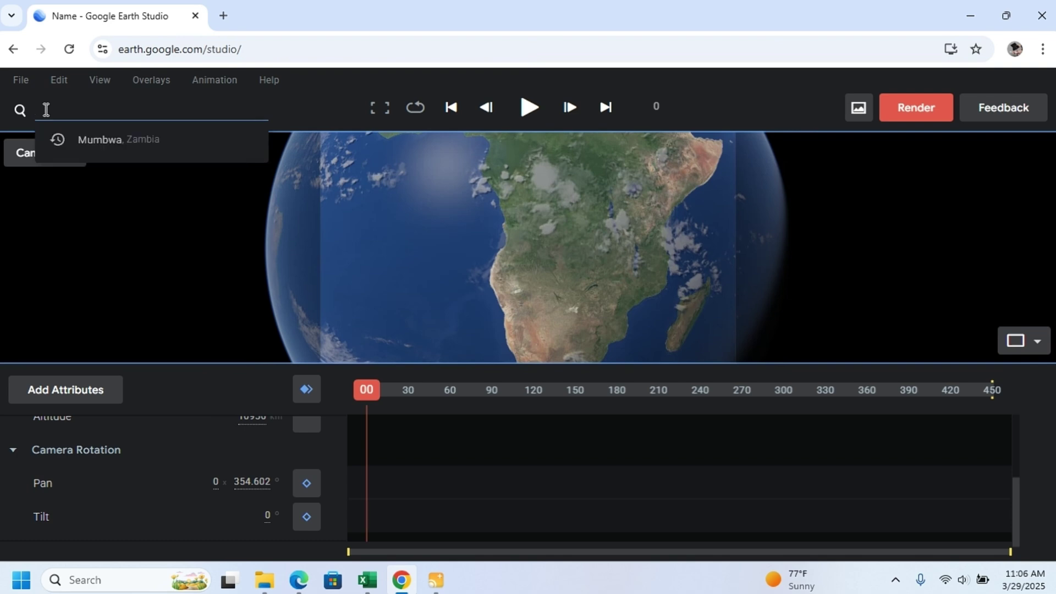
text(lusaka)
key(Return)
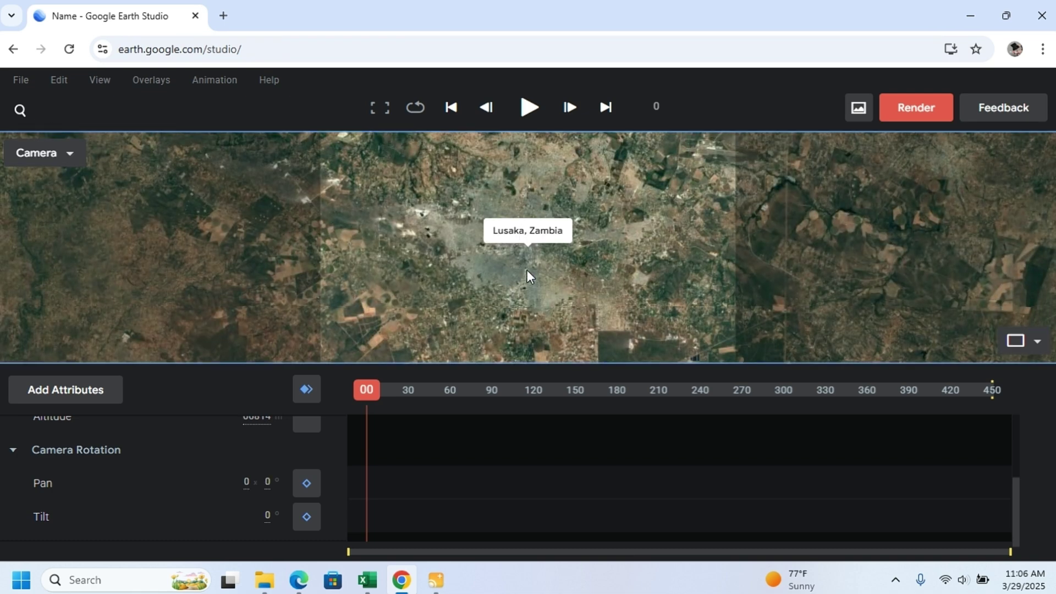
scroll(525, 236, up, 5)
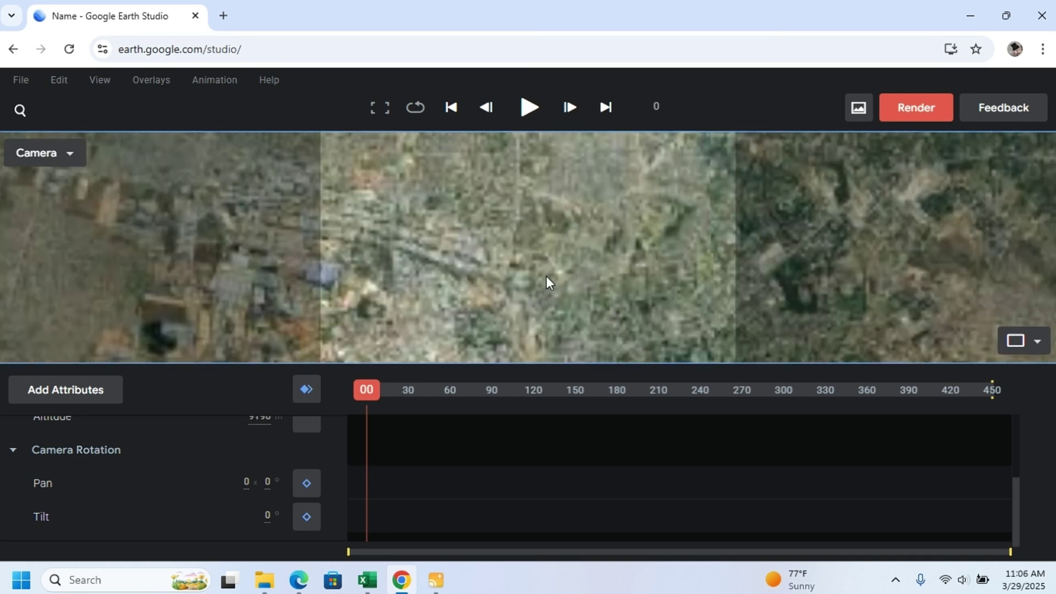
scroll(546, 277, up, 3)
drag(474, 291, 572, 249)
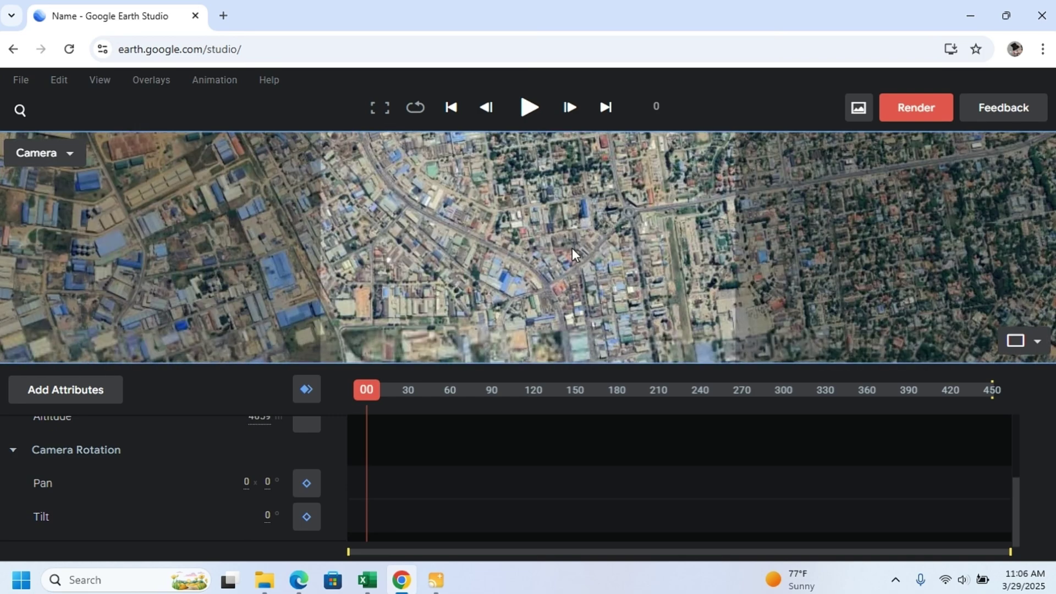
scroll(572, 249, up, 3)
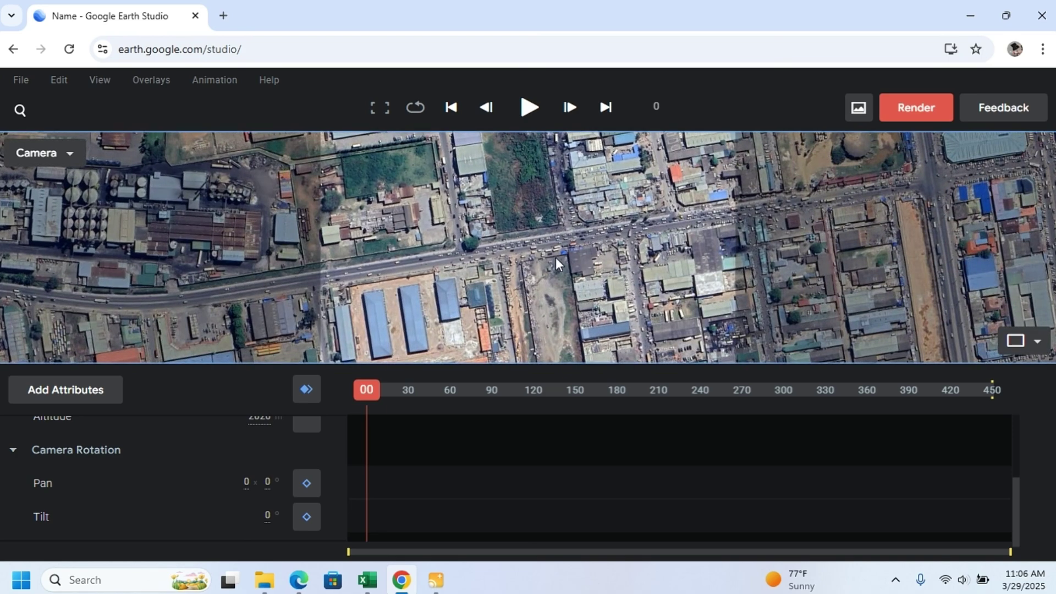
scroll(569, 259, up, 1)
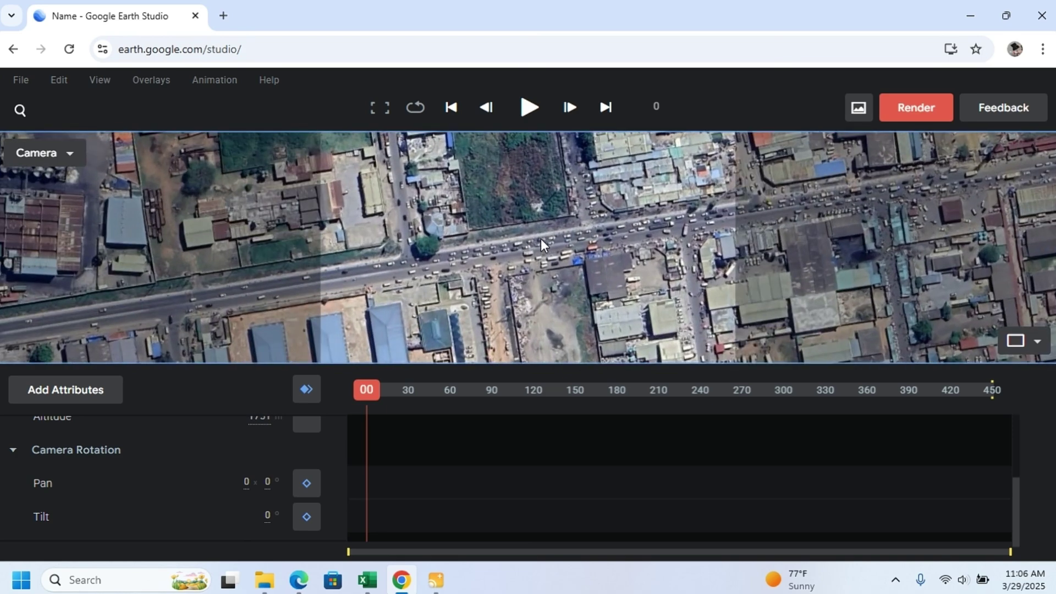
scroll(542, 239, down, 1)
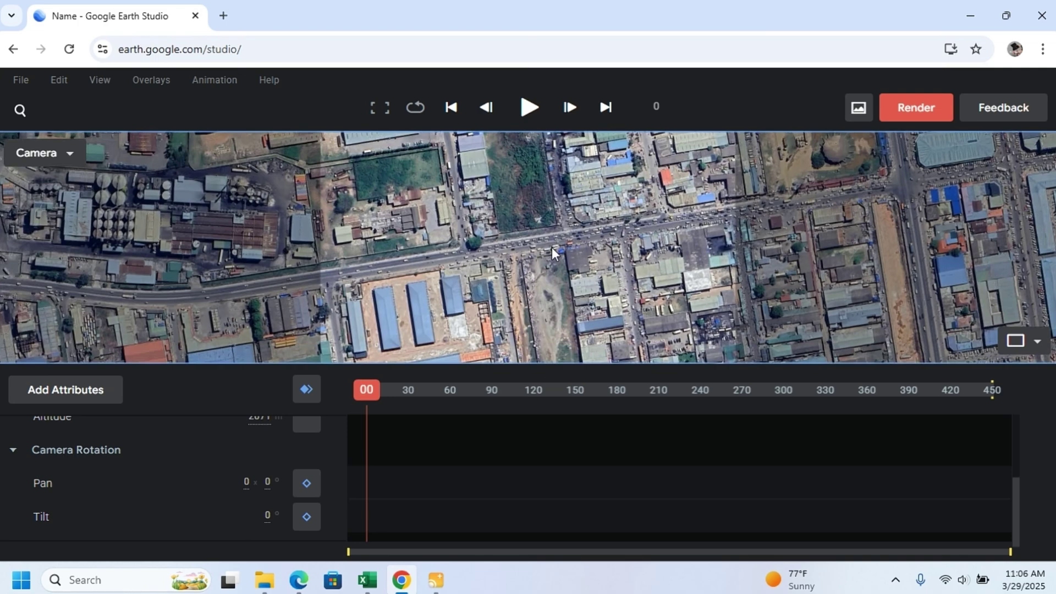
Step: Orbit the camera to about 278° pan and 45° tilt, and keyframe all camera attributes at frame 0
shift+drag(553, 253, 507, 258)
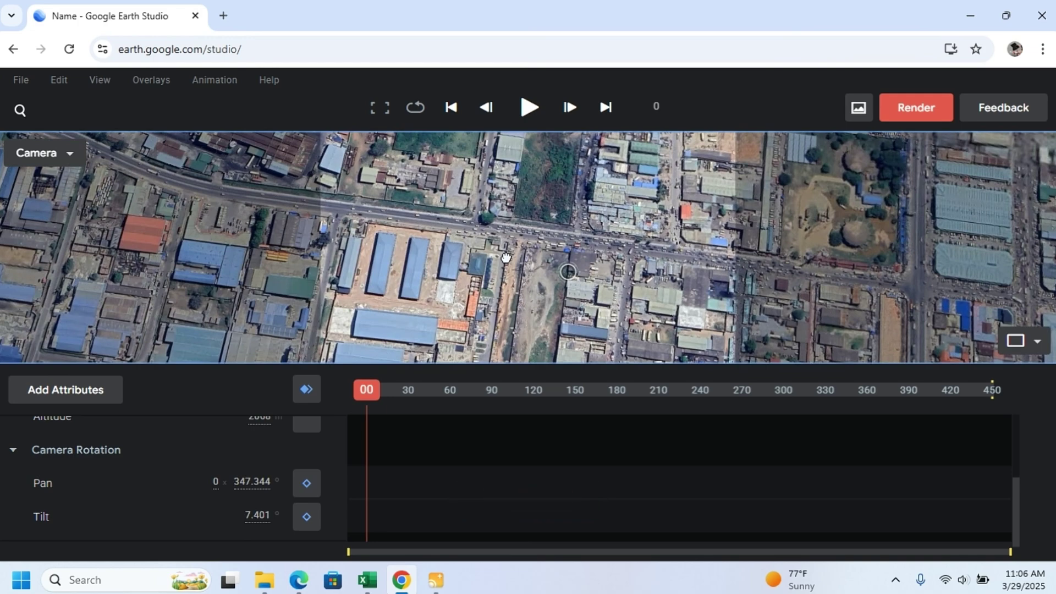
shift+drag(506, 258, 628, 212)
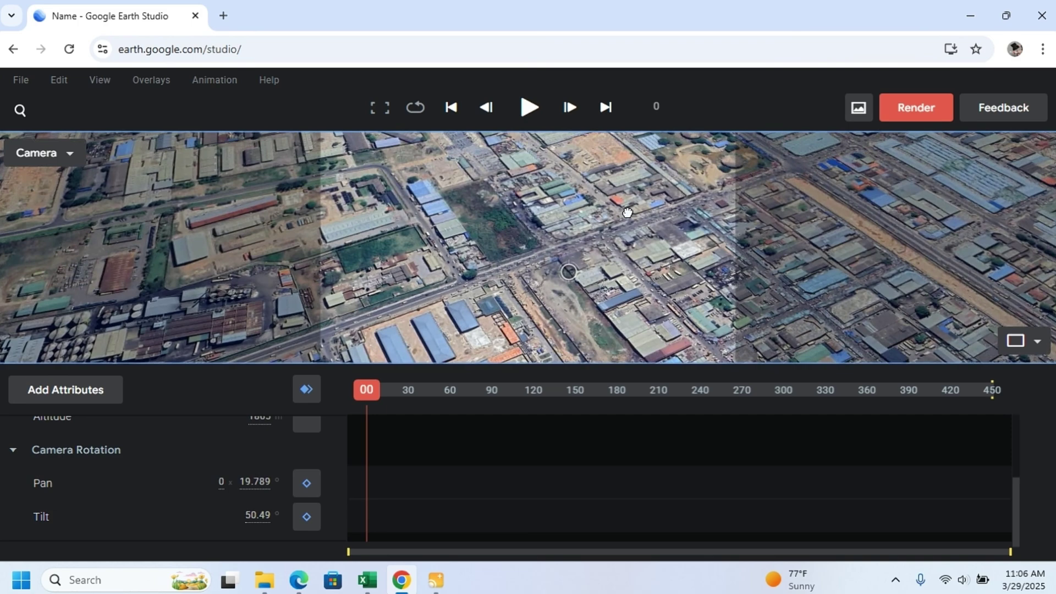
mouse_move(627, 213)
shift+mouse_down()
mouse_move(419, 221)
mouse_move(585, 240)
mouse_move(625, 229)
shift+mouse_up()
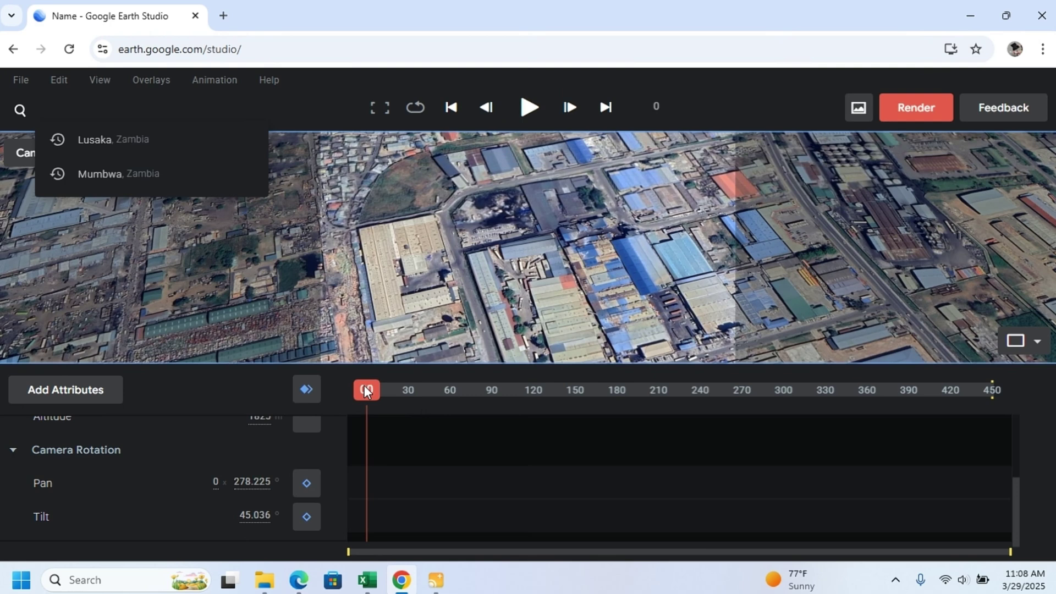
click(307, 395)
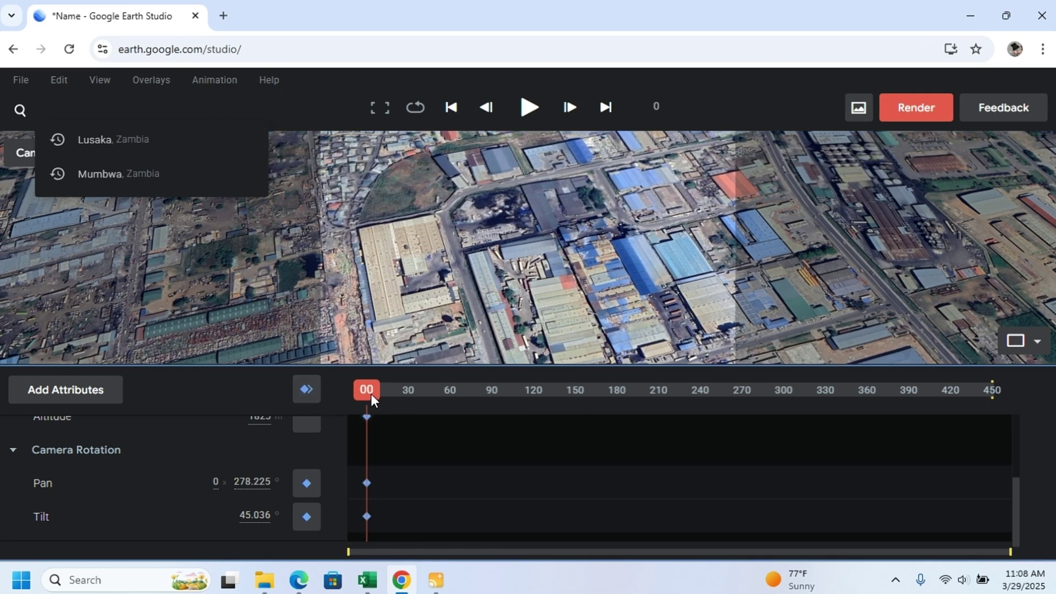
Step: Move the camera over the warehouse area at frame 450, keyframe all camera attributes there, and return the playhead to frame 0
drag(361, 387, 998, 431)
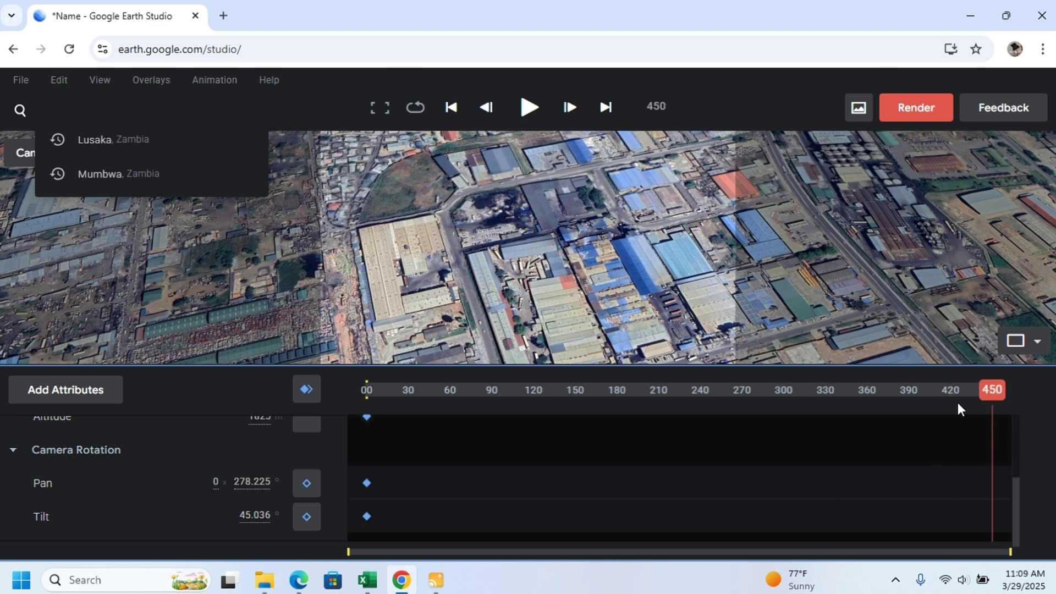
drag(649, 213, 552, 429)
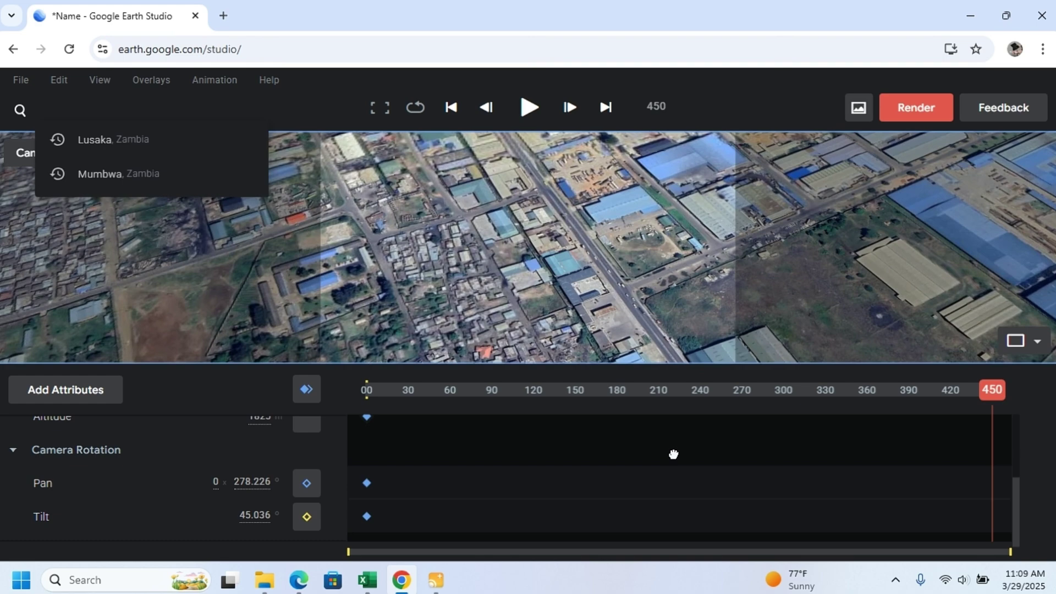
drag(673, 455, 270, 260)
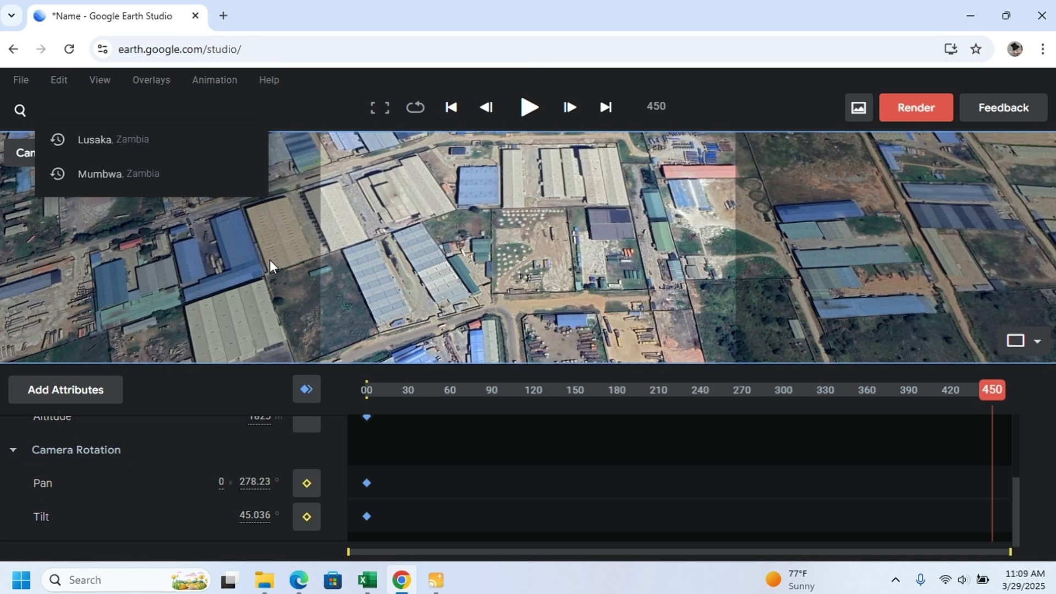
click(307, 392)
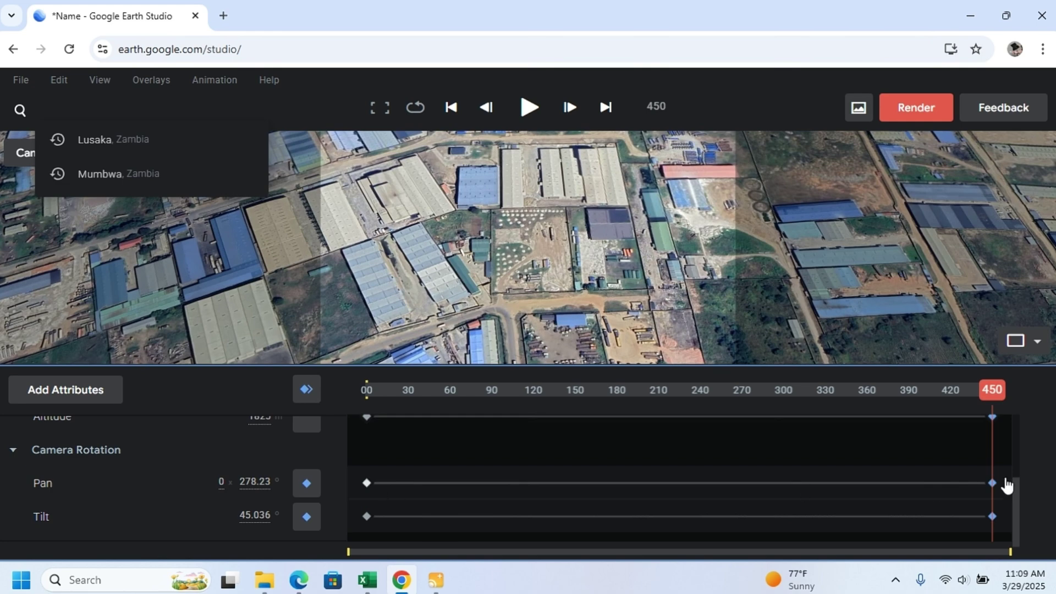
drag(992, 394, 364, 418)
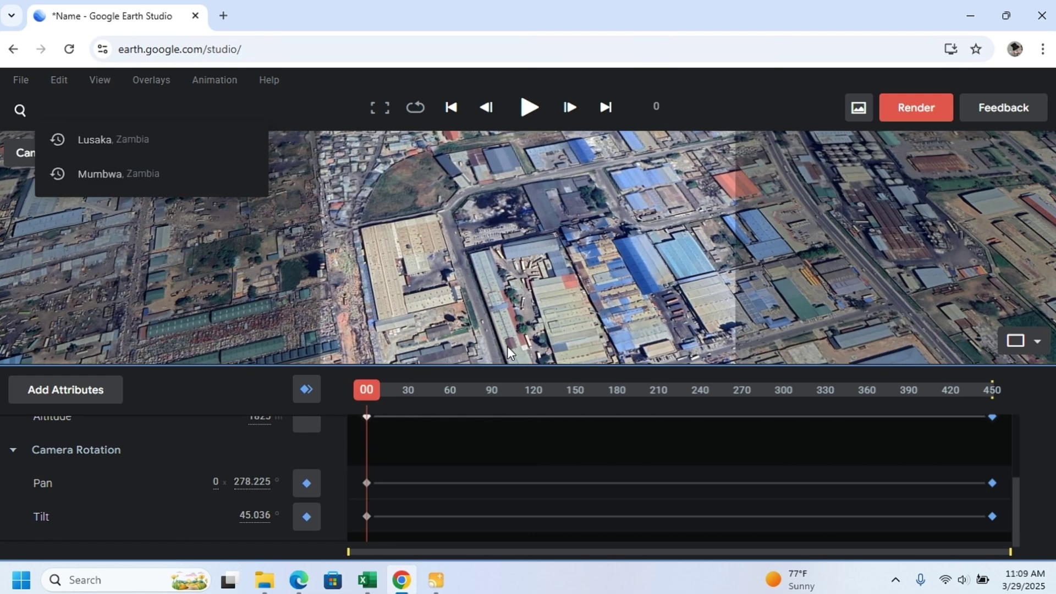
Step: Play back the flyover and open the render settings
key(space)
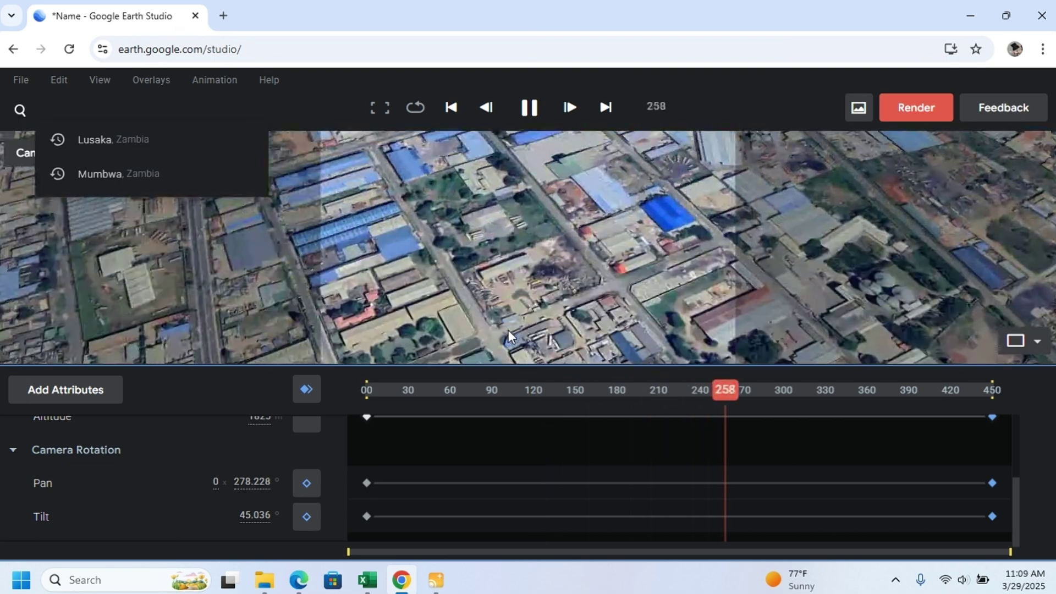
click(510, 389)
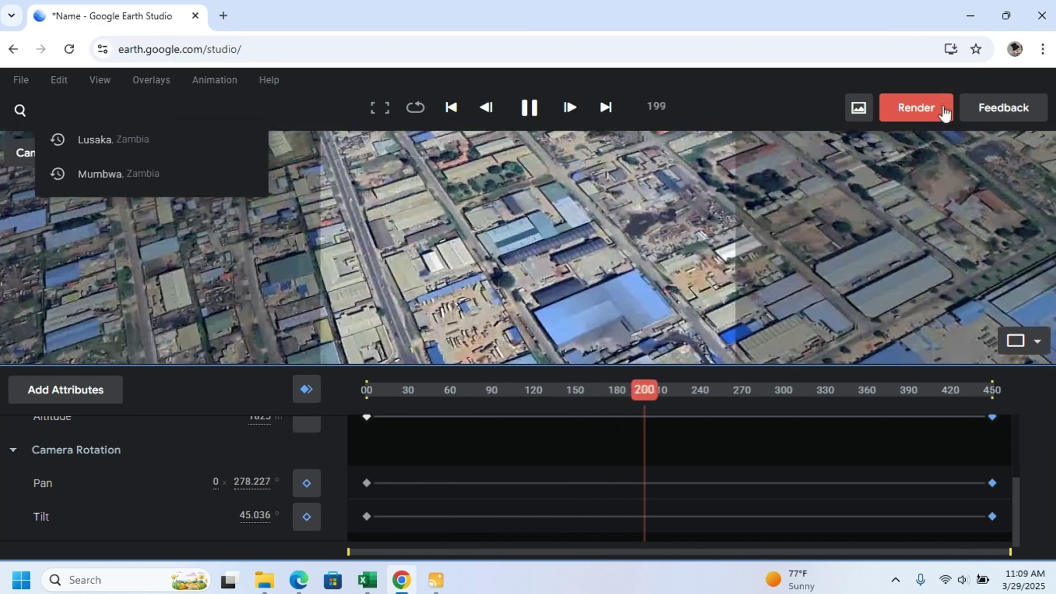
click(929, 110)
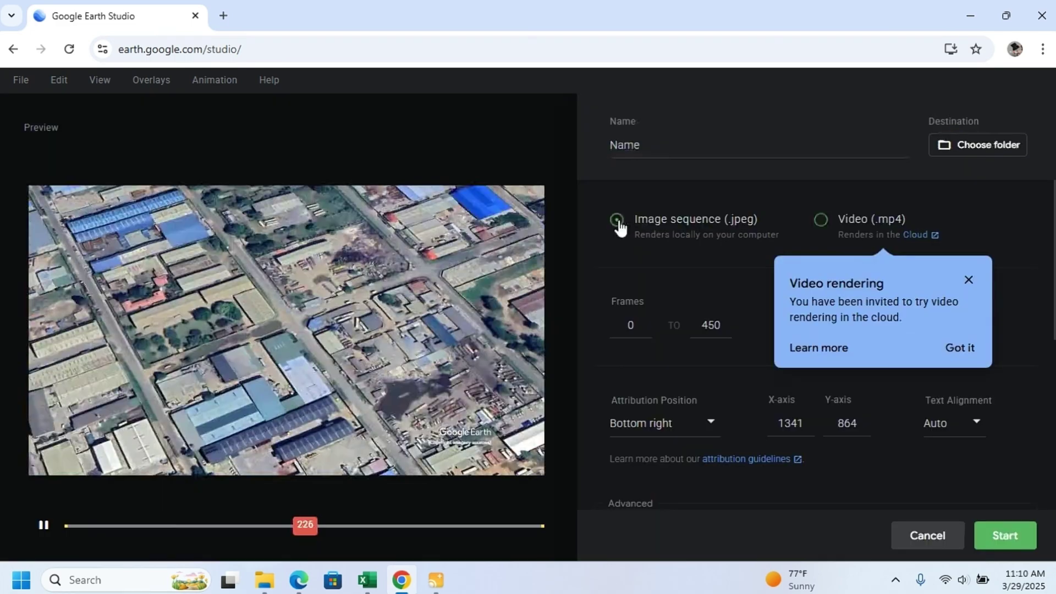
Step: Switch the render output from image sequence to Video (.mp4) and dismiss the cloud video rendering tip
click(618, 221)
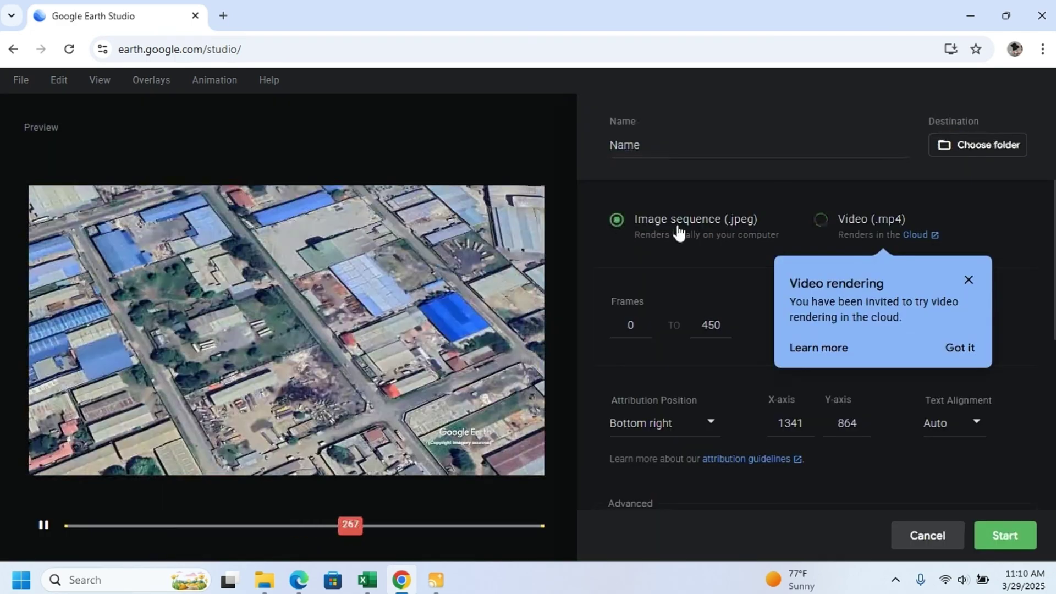
click(830, 230)
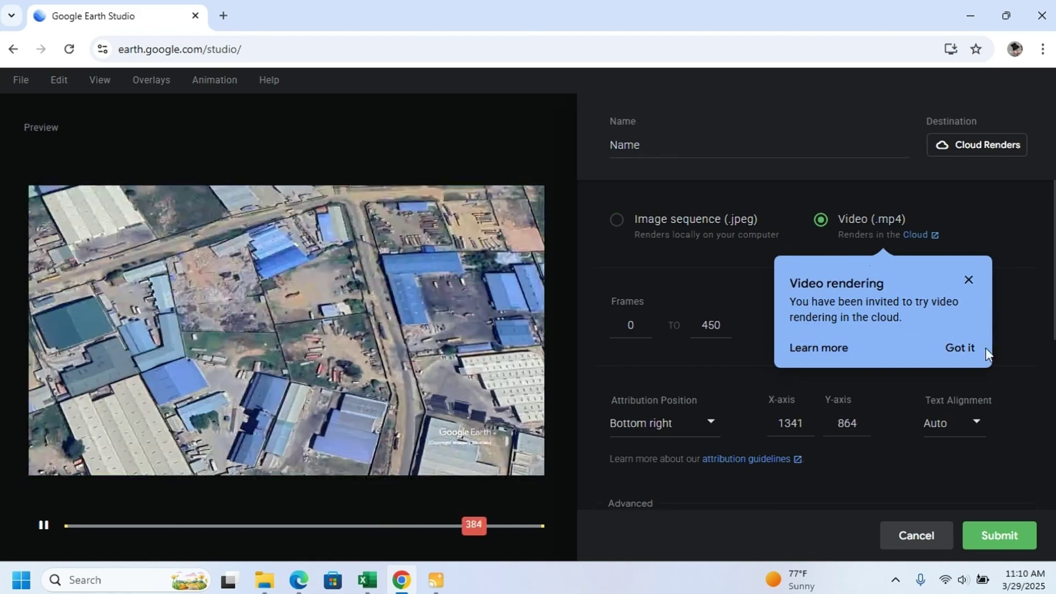
click(984, 348)
click(665, 151)
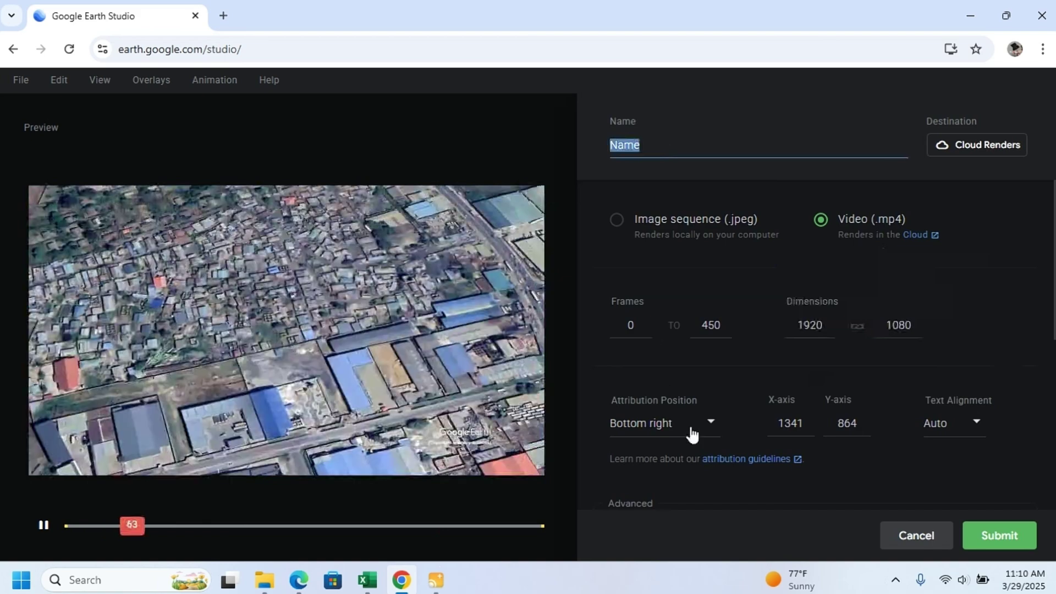
Step: Review the render options for frames, dimensions, attribution, 3D tracking data, map style, texture quality and post-processing effects
scroll(708, 397, down, 2)
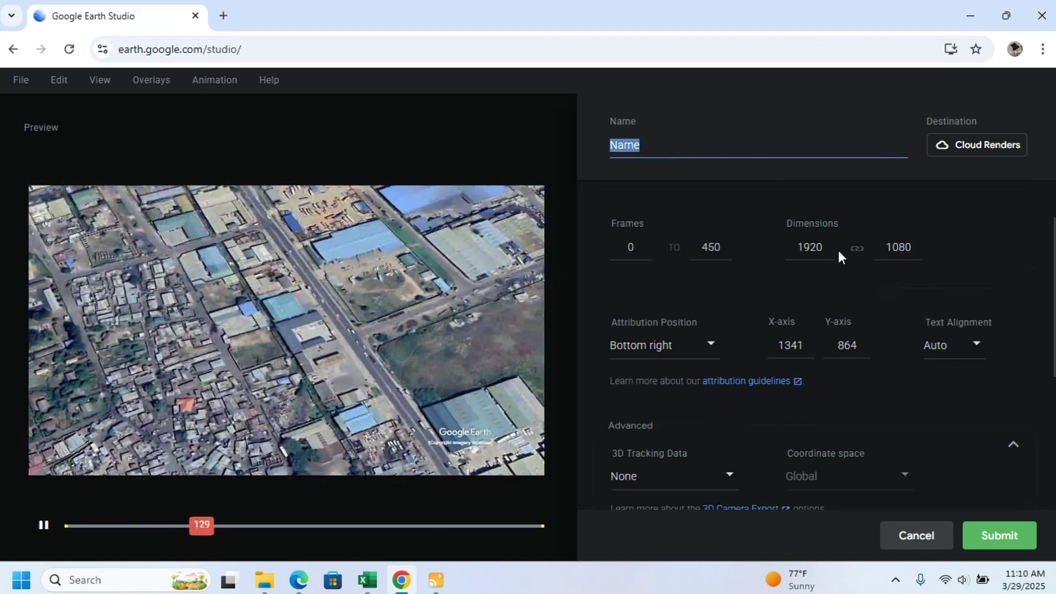
scroll(655, 305, down, 2)
scroll(735, 358, down, 3)
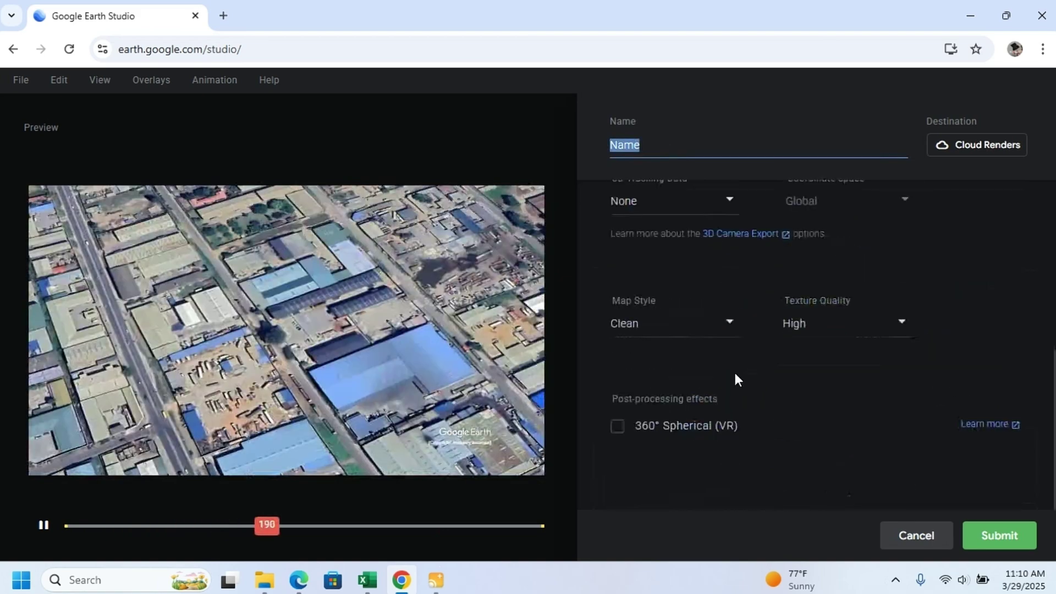
scroll(738, 357, up, 6)
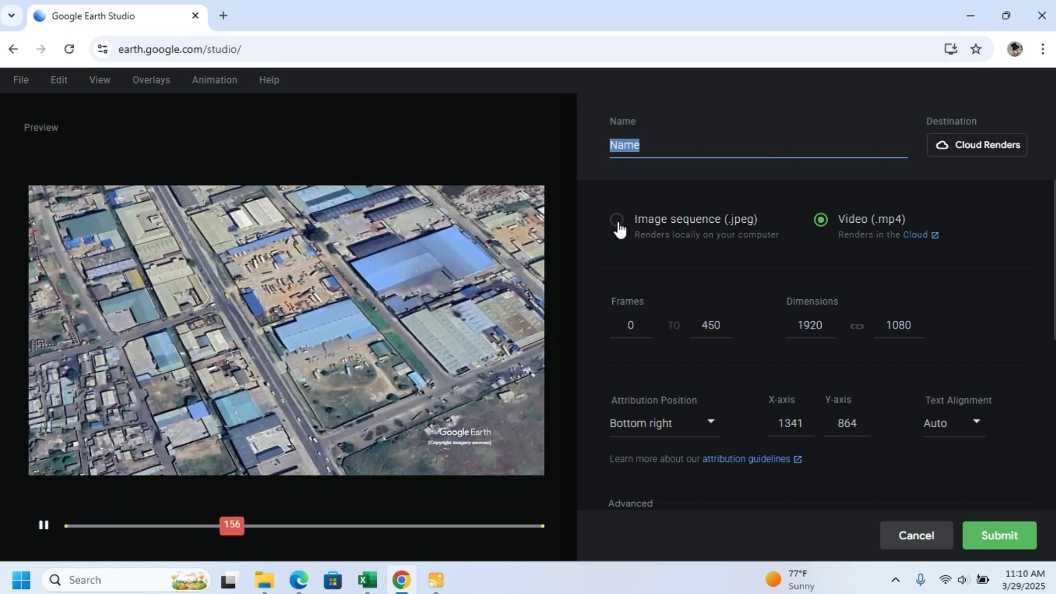
Step: Set the render output to Image sequence (.jpeg) and select the Desktop folder as its destination
click(617, 222)
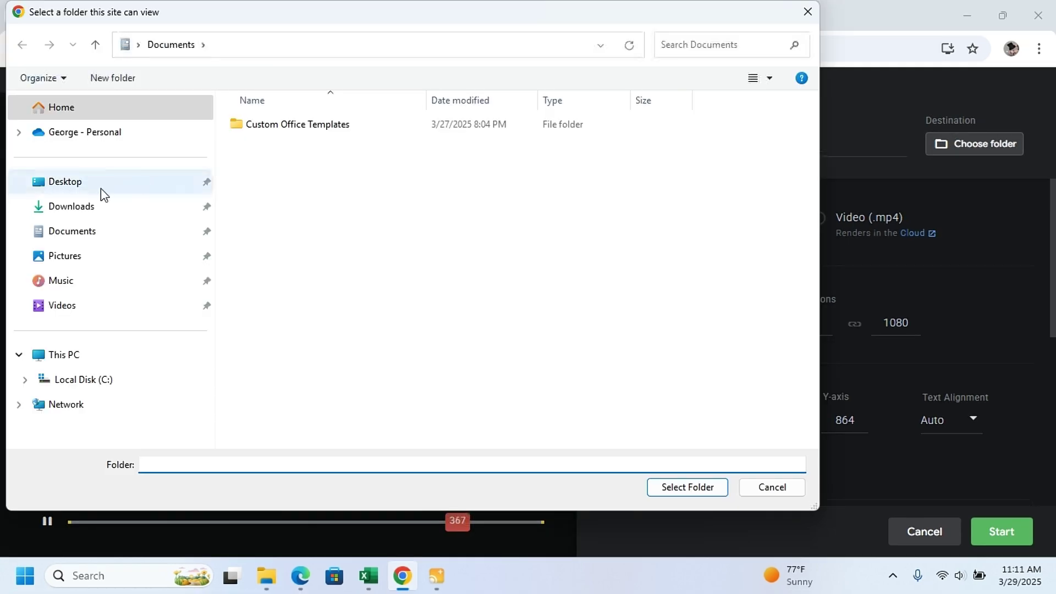
click(101, 188)
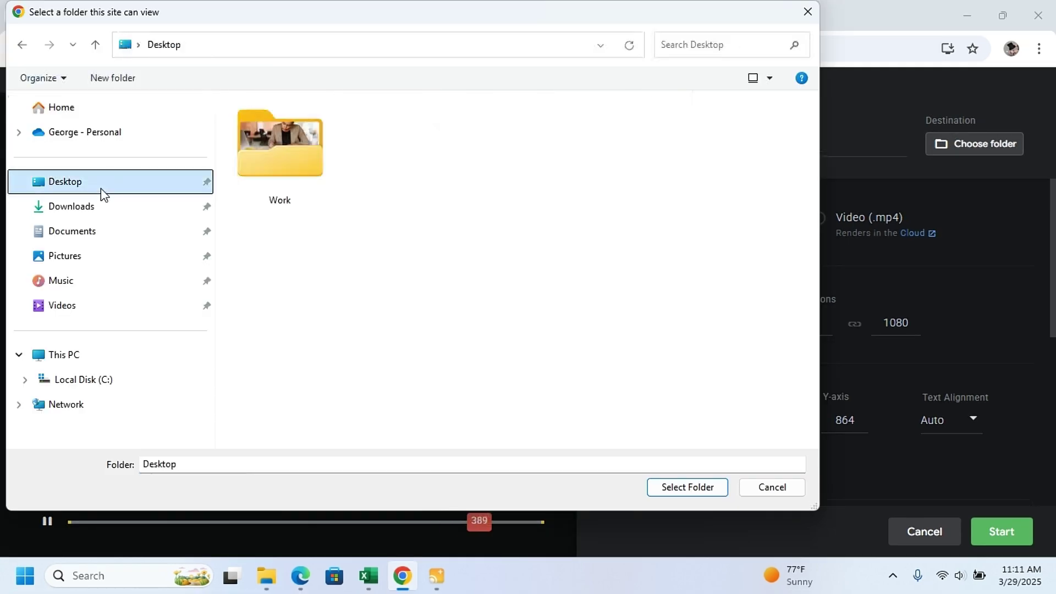
click(697, 487)
click(659, 145)
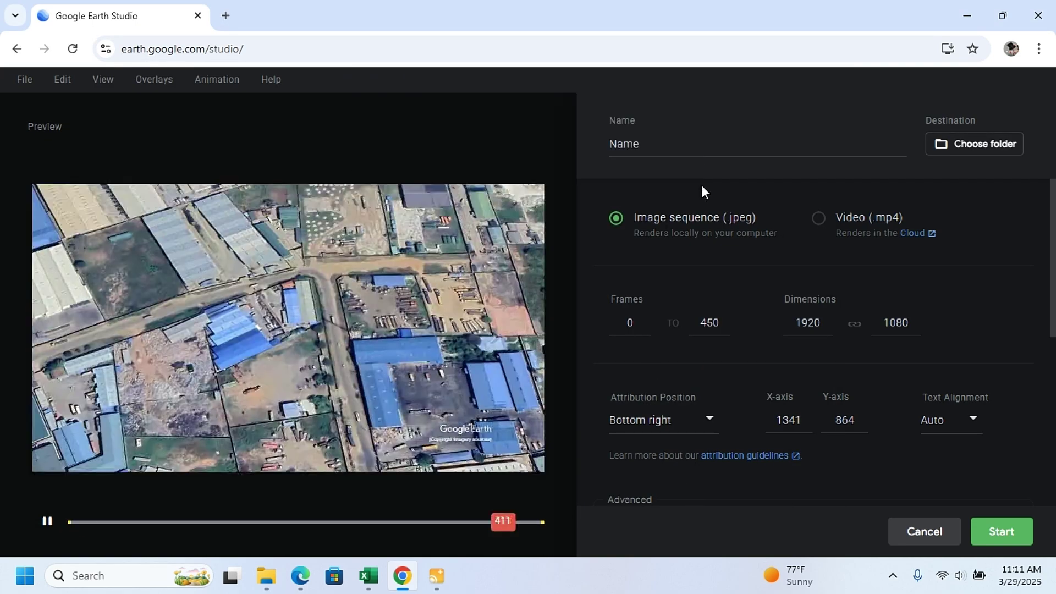